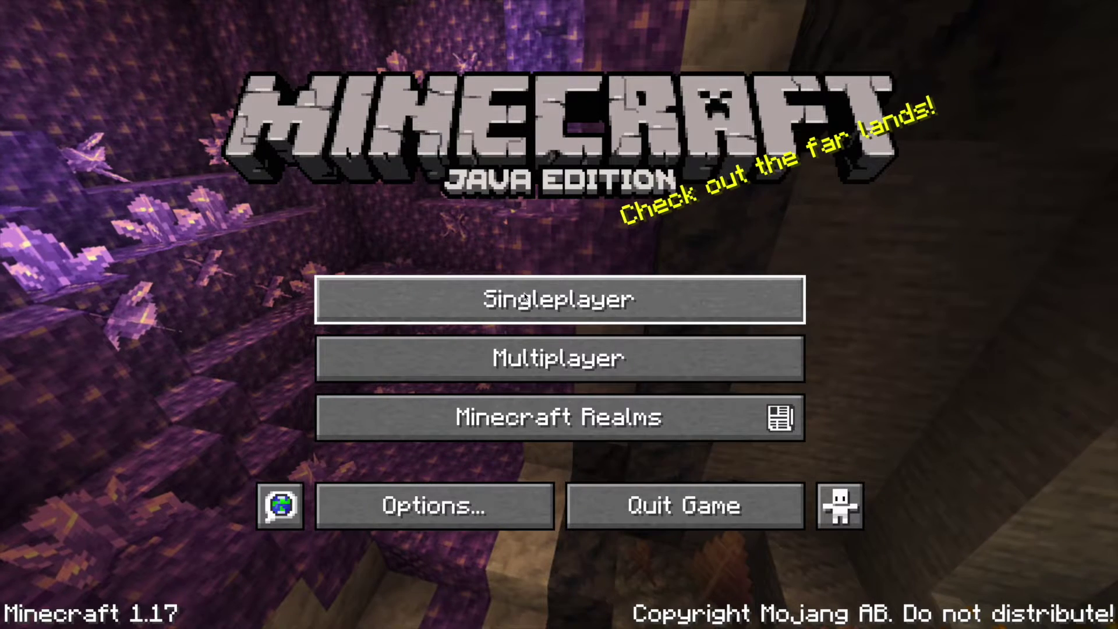
Load the 'New World' creative world from the Singleplayer world list.
left_click(465, 289)
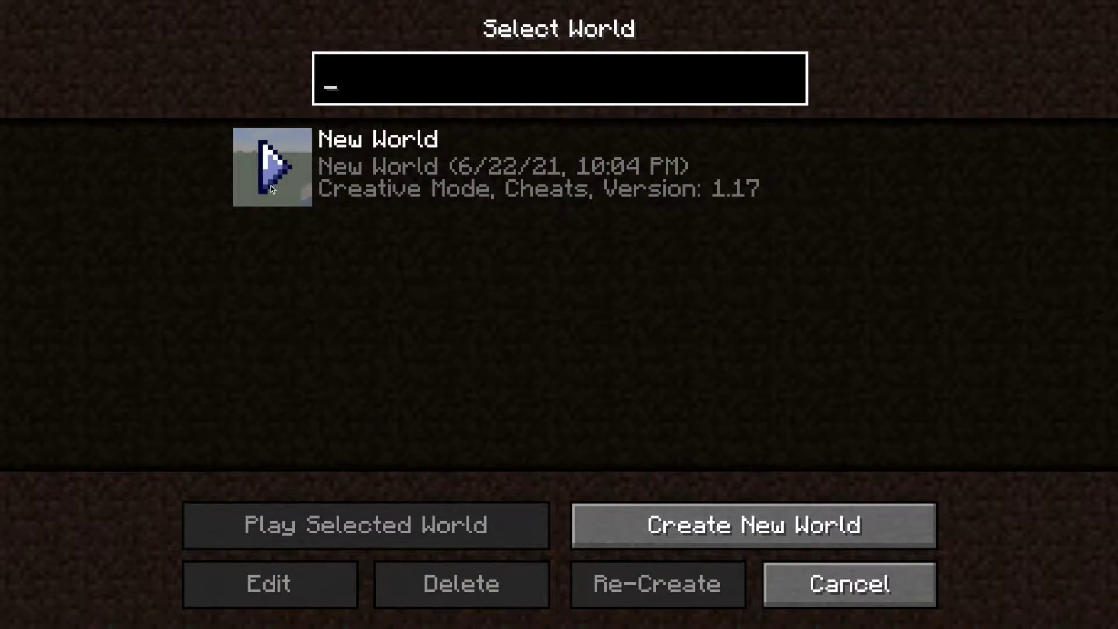
left_click(271, 185)
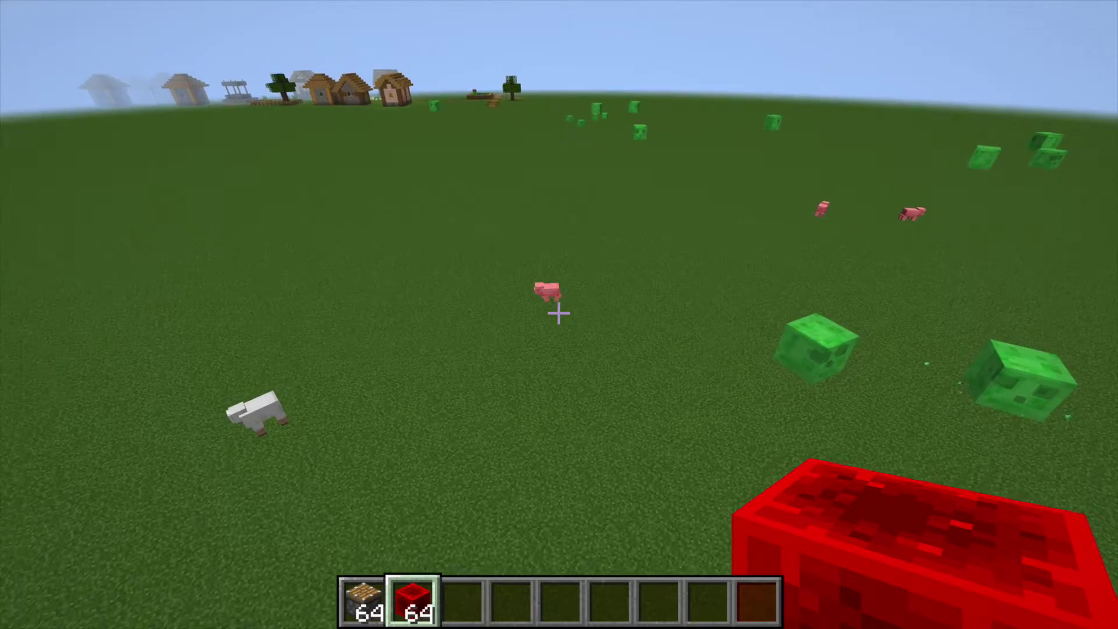
scroll(560, 314, "down", 5)
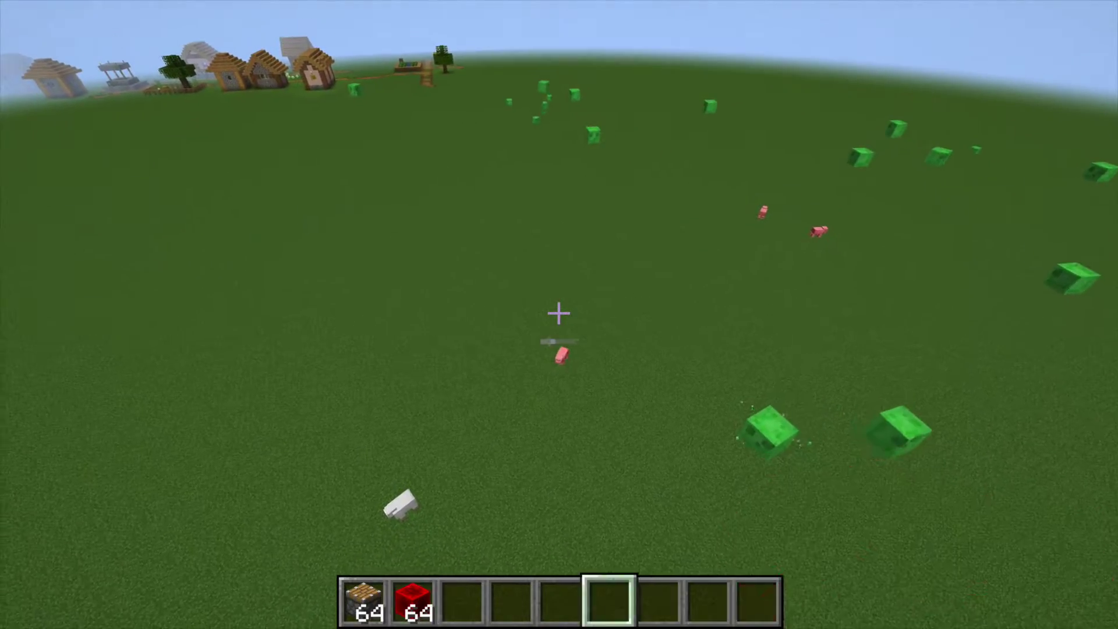
scroll(559, 315, "down", 2)
scroll(558, 315, "down", 2)
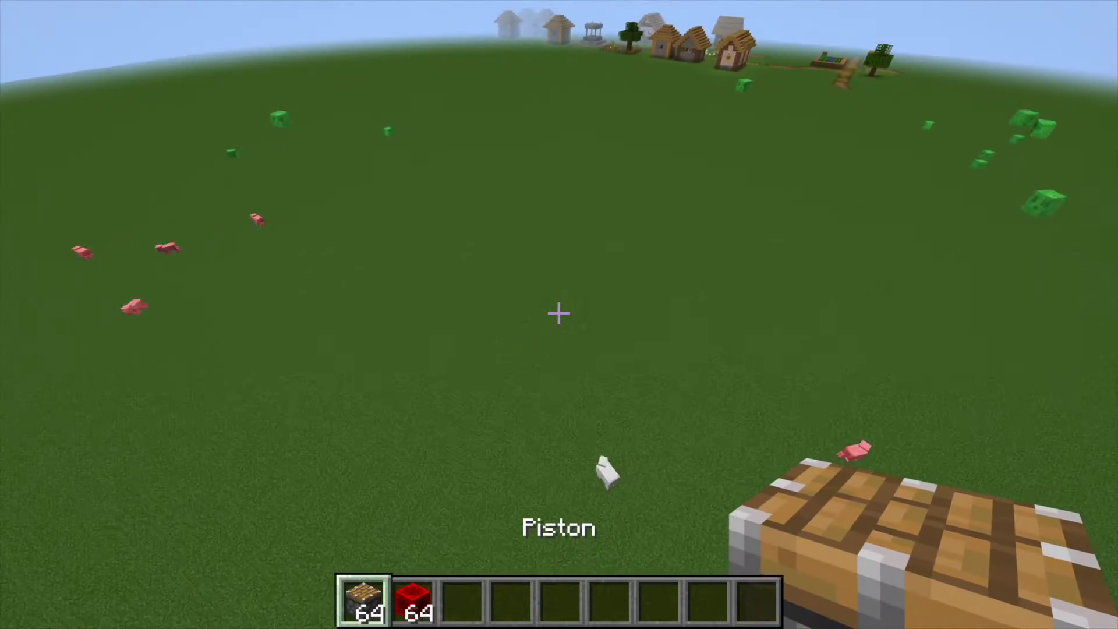
scroll(559, 315, "down", 2)
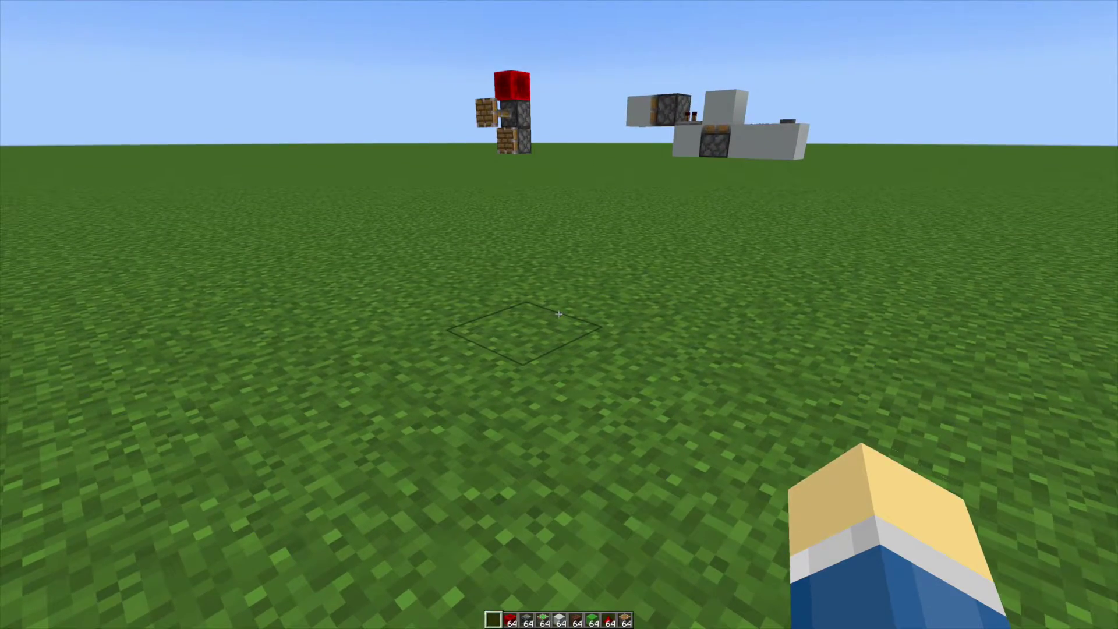
scroll(559, 315, "down", 1)
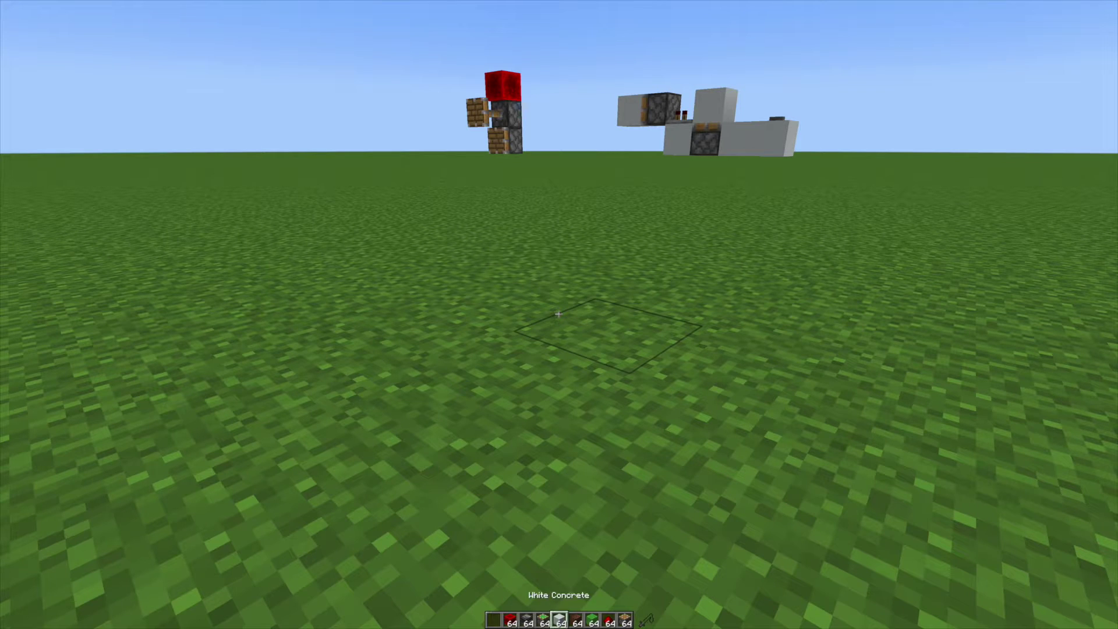
Hold White Concrete from slot 5 while switching between first-person and front third-person views, ending front-facing.
key("5")
scroll(559, 314, "down", 1)
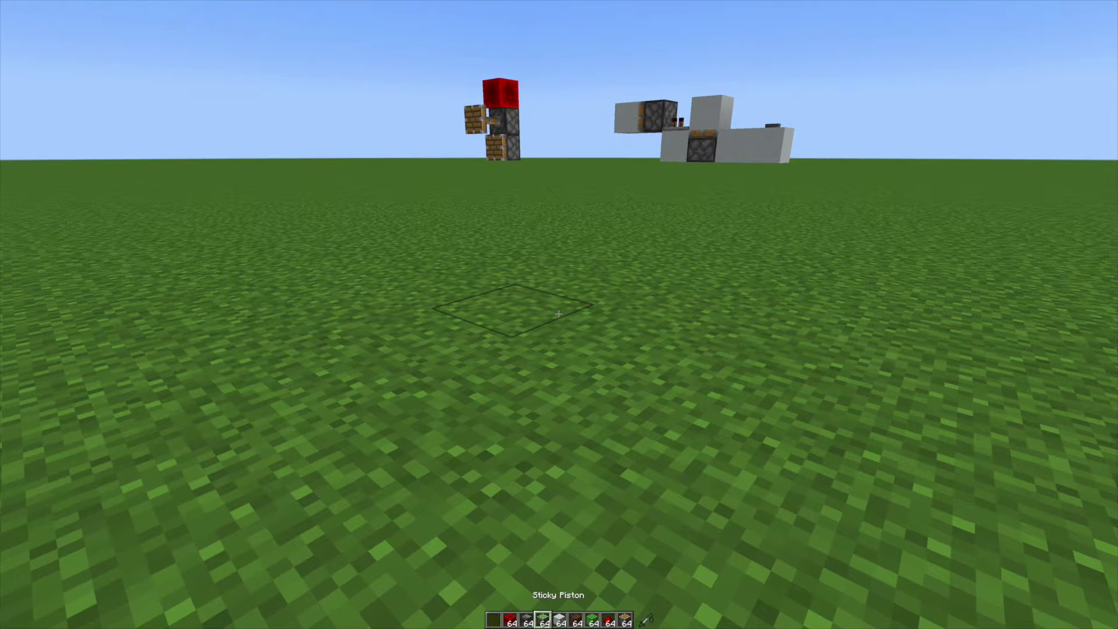
key("F5")
key("F5")
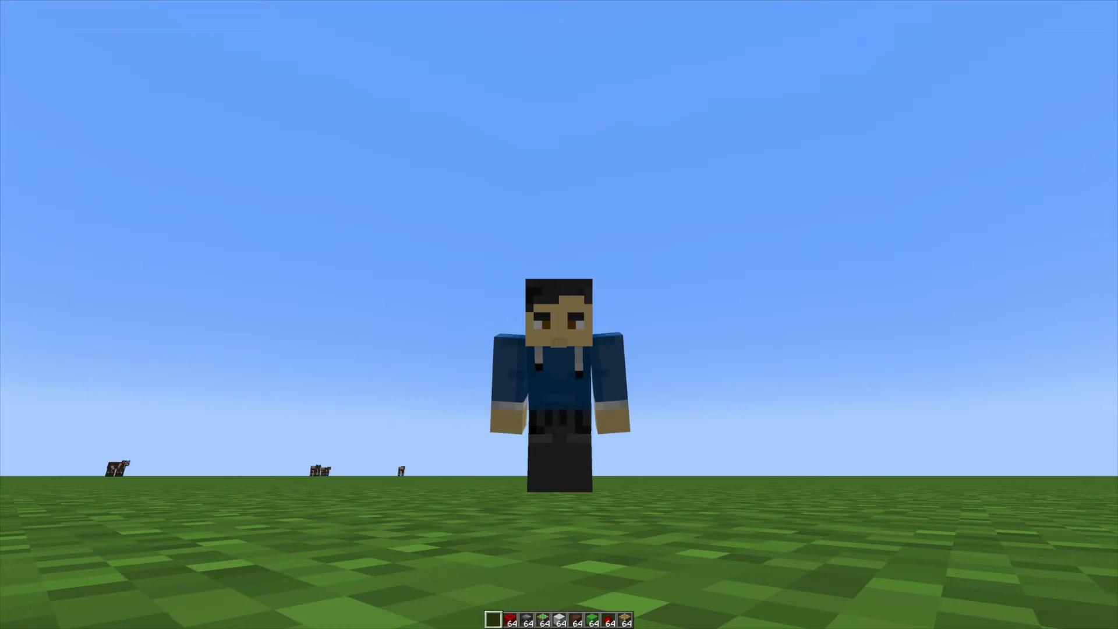
key("5")
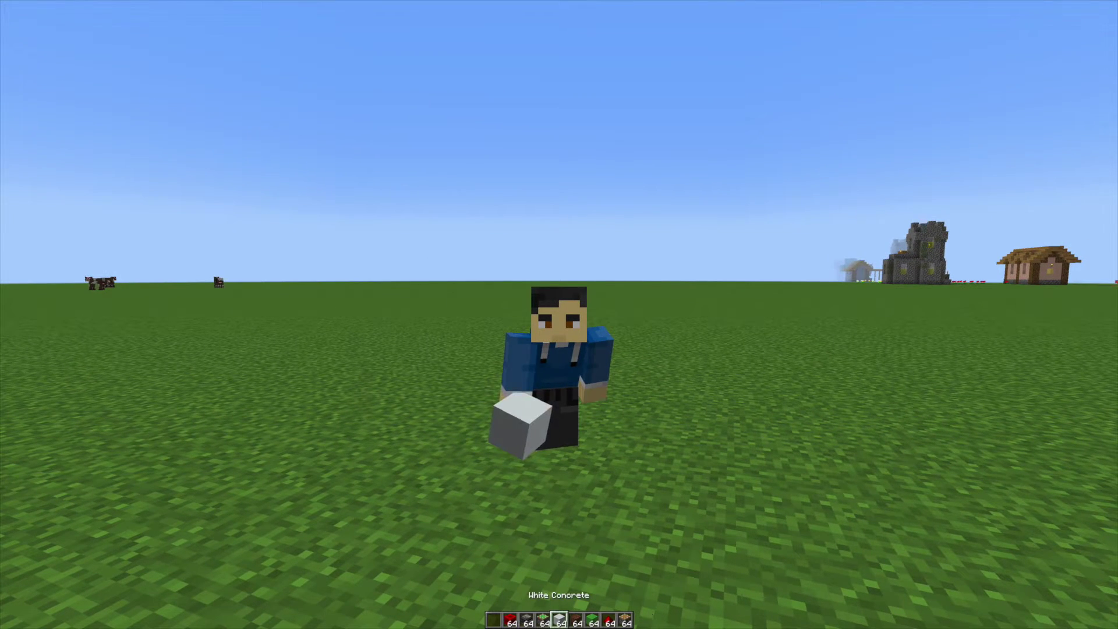
scroll(559, 315, "down", 1)
key("F5")
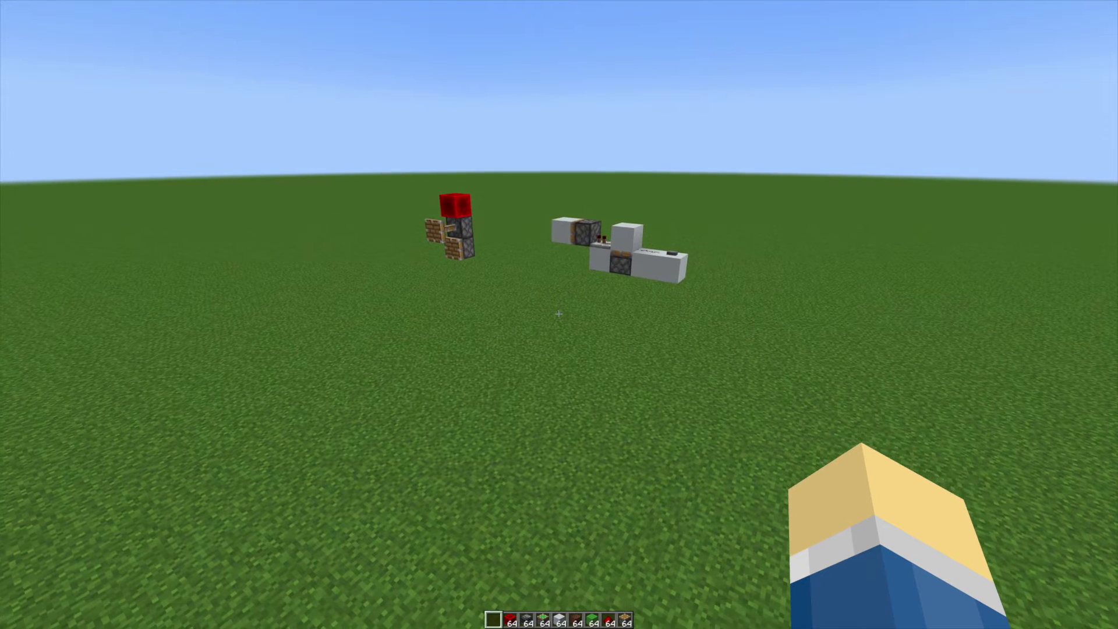
scroll(559, 315, "down", 1)
scroll(559, 315, "down", 1)
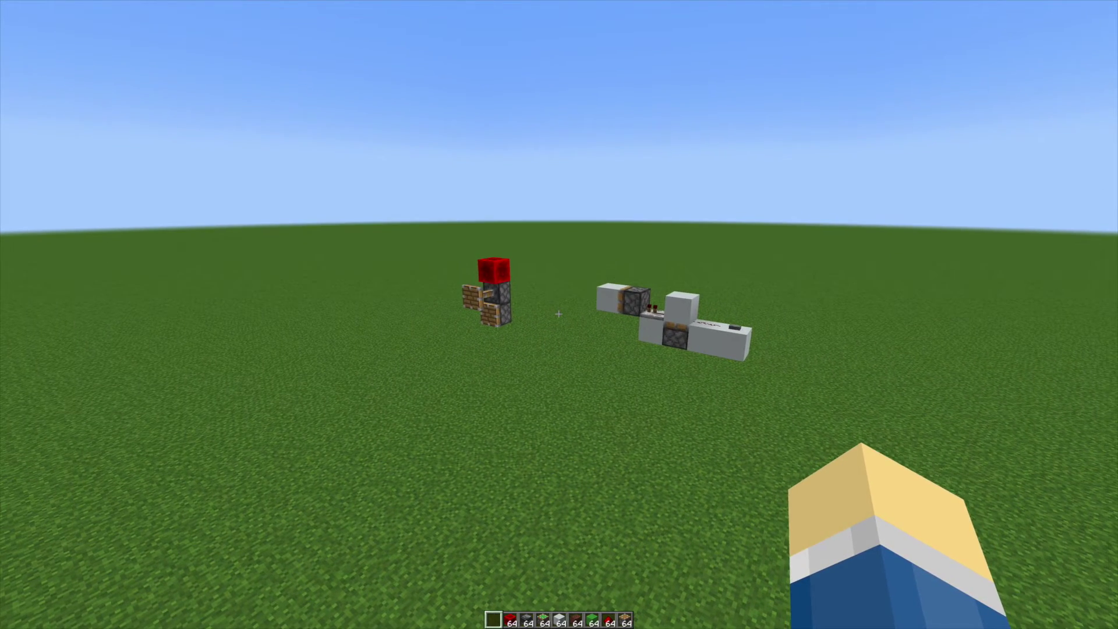
key("F5")
key("F5")
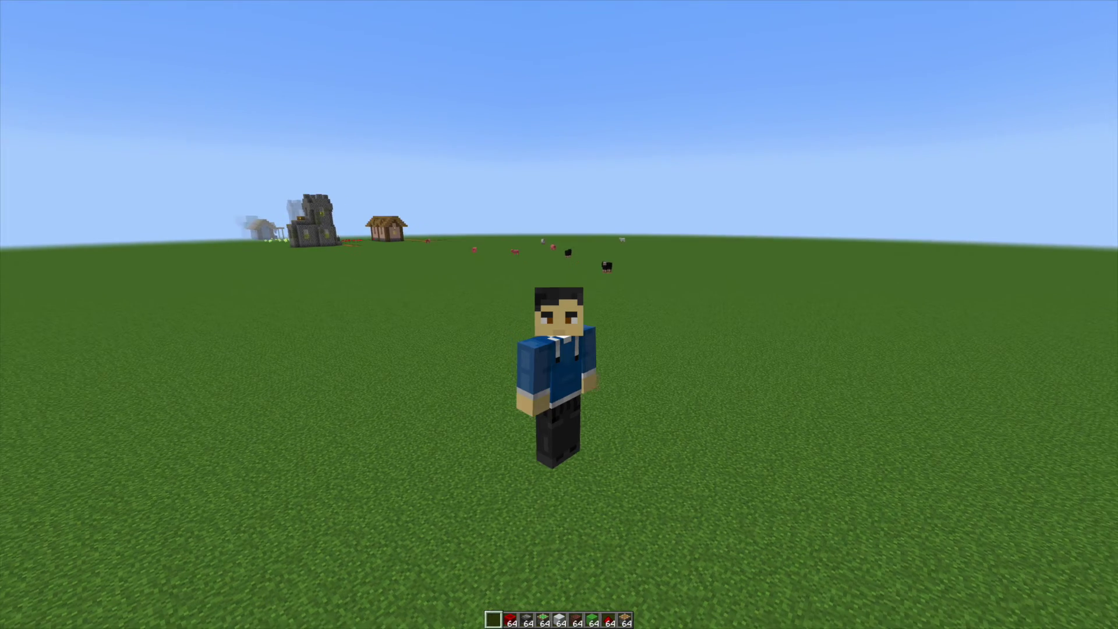